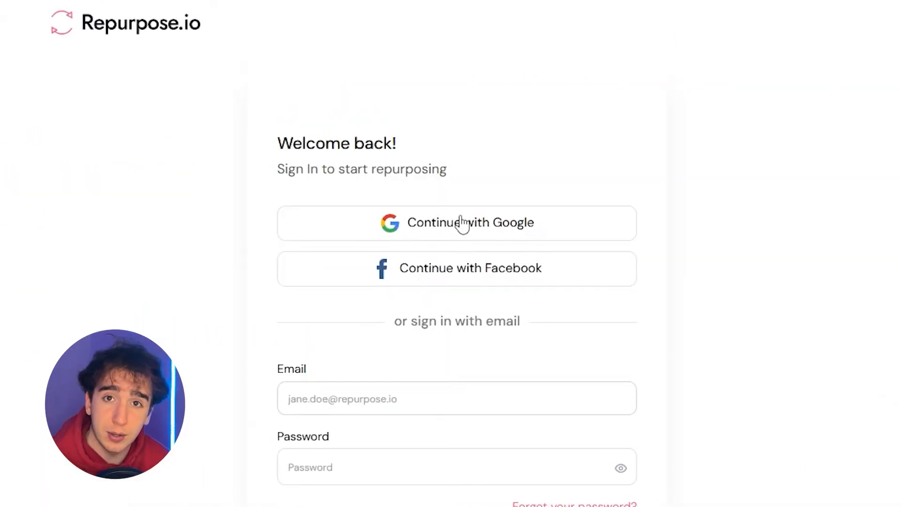
- Sign in with the Google account and review the Connections list, including the two Google Drive connections
{"action": "left_click", "coordinate": [462, 224]}
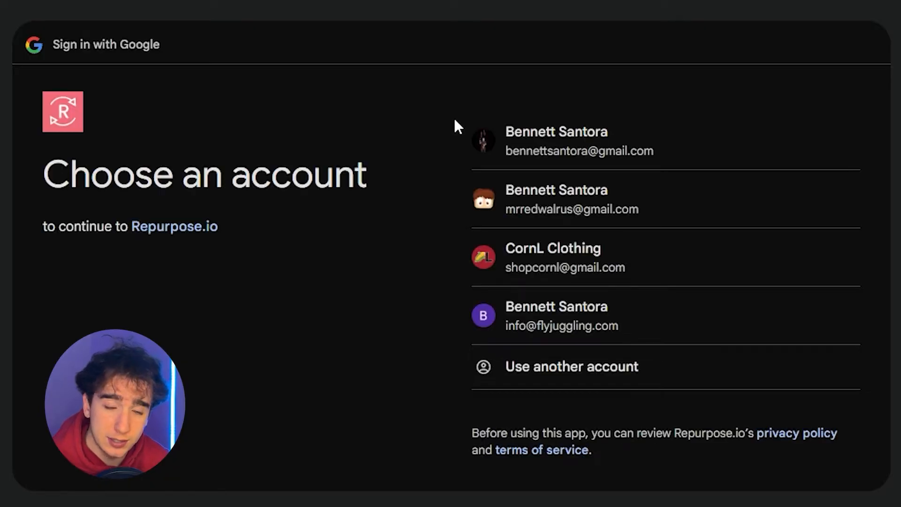
{"action": "left_click", "coordinate": [523, 163]}
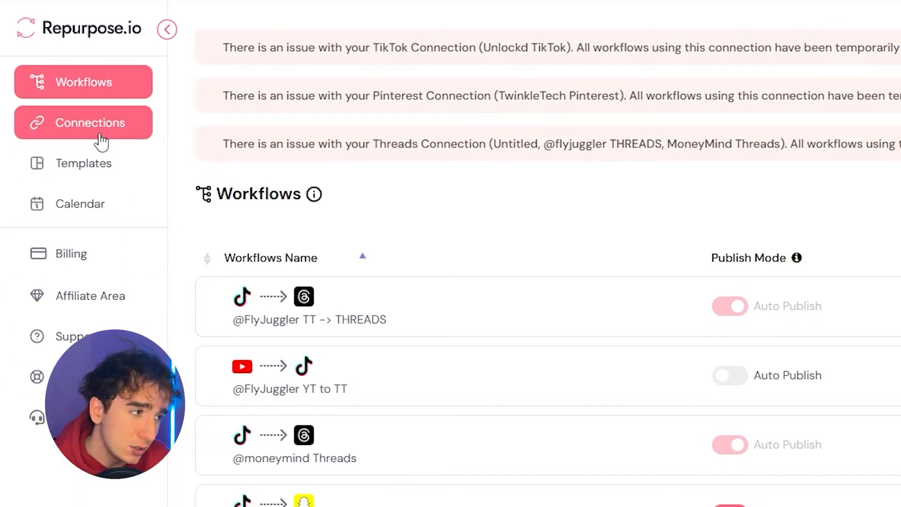
{"action": "left_click", "coordinate": [101, 141]}
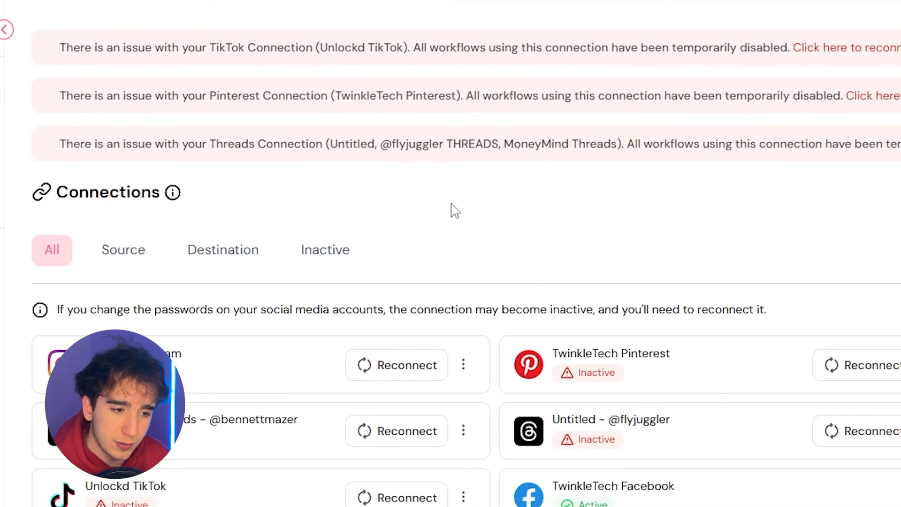
{"action": "scroll", "coordinate": [454, 210], "scroll_direction": "down", "scroll_amount": 3}
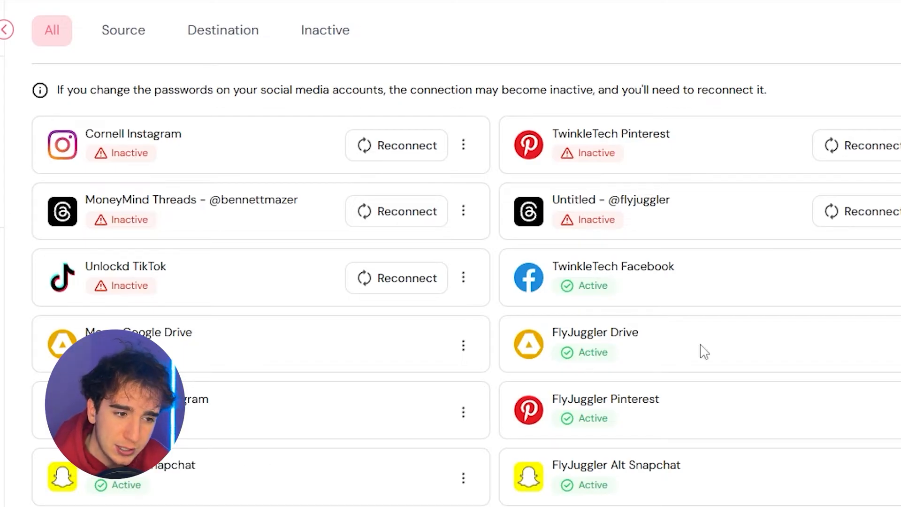
{"action": "left_click_drag", "start_coordinate": [793, 391], "coordinate": [98, 353]}
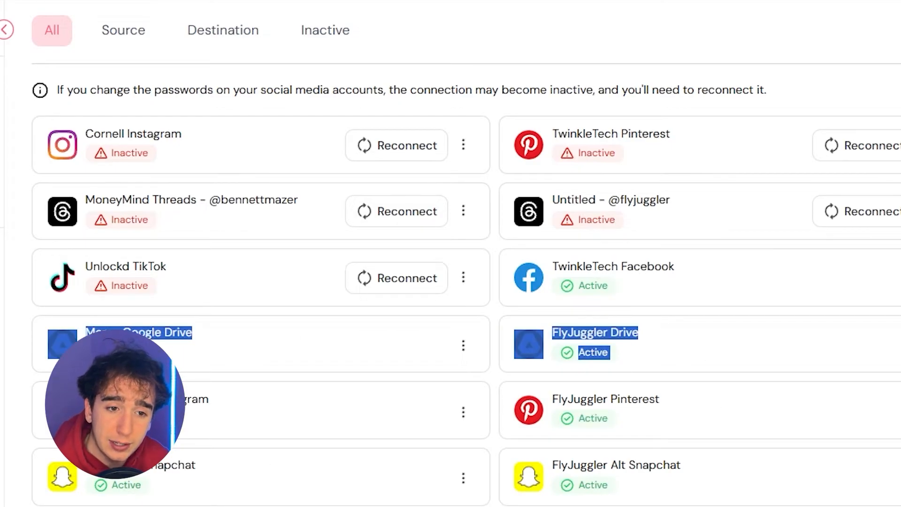
{"action": "left_click", "coordinate": [381, 337]}
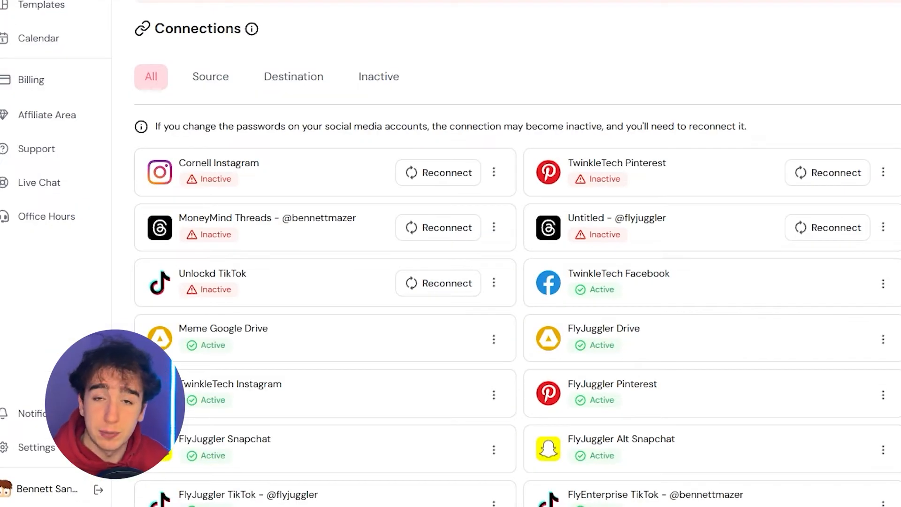
- Add a Pinterest connection named FlyJuggler Pinterest and submit it for connecting
{"action": "left_click", "coordinate": [779, 34]}
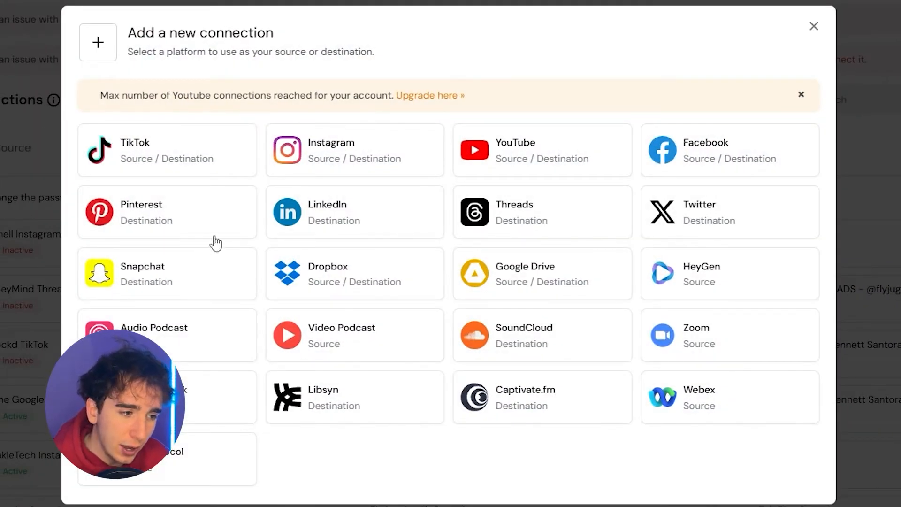
{"action": "left_click", "coordinate": [163, 218]}
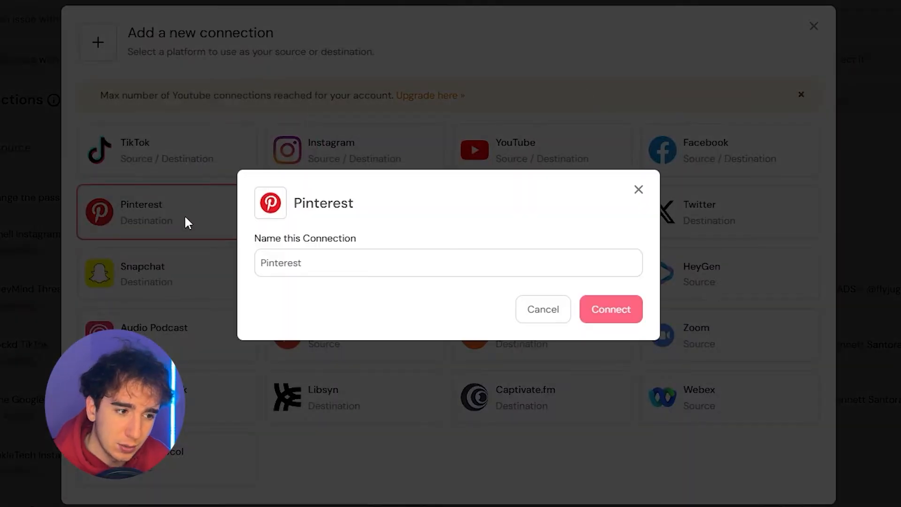
{"action": "key", "text": "BackSpace"}
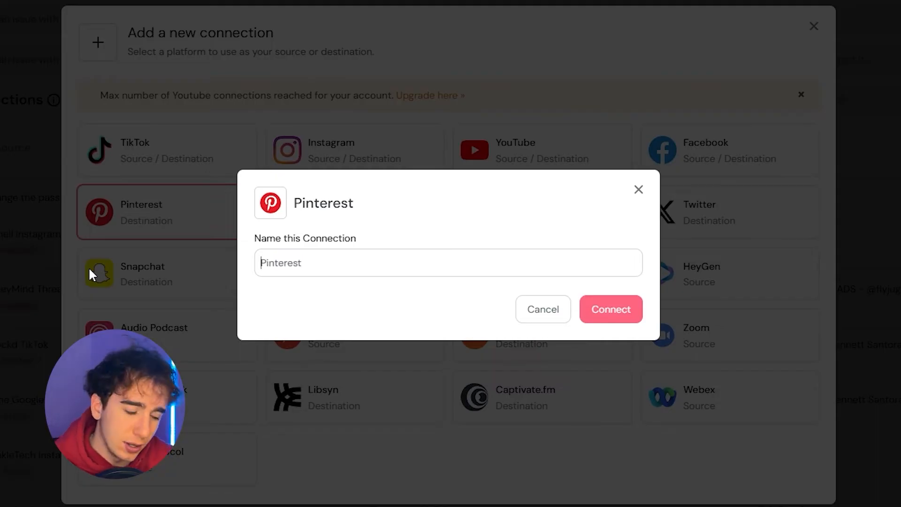
{"action": "type", "text": "FlyJuggler"}
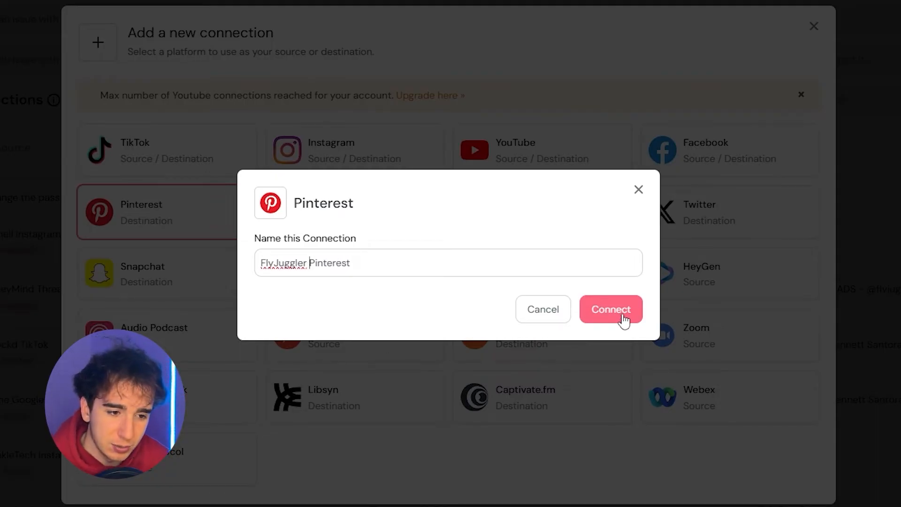
{"action": "left_click", "coordinate": [624, 320]}
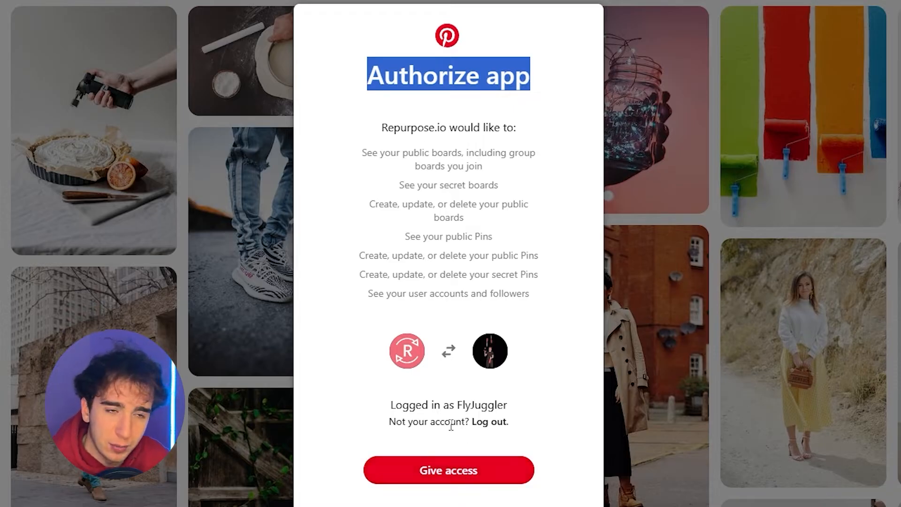
- Grant Repurpose.io access on Pinterest and review the inactive connection cards back in Connections
{"action": "left_click", "coordinate": [456, 299]}
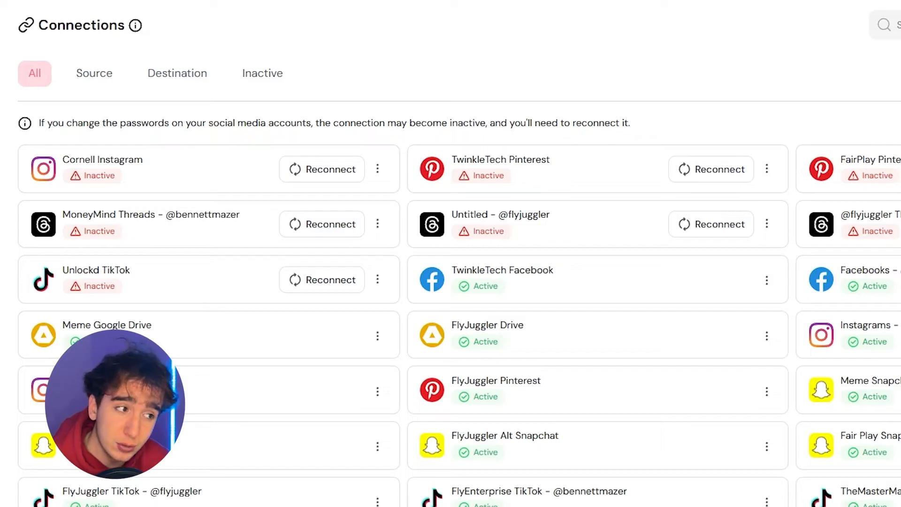
{"action": "left_click_drag", "start_coordinate": [844, 149], "coordinate": [157, 146]}
- Go to the Workflows list showing each workflow's publish mode, status and content total
{"action": "left_click", "coordinate": [610, 70]}
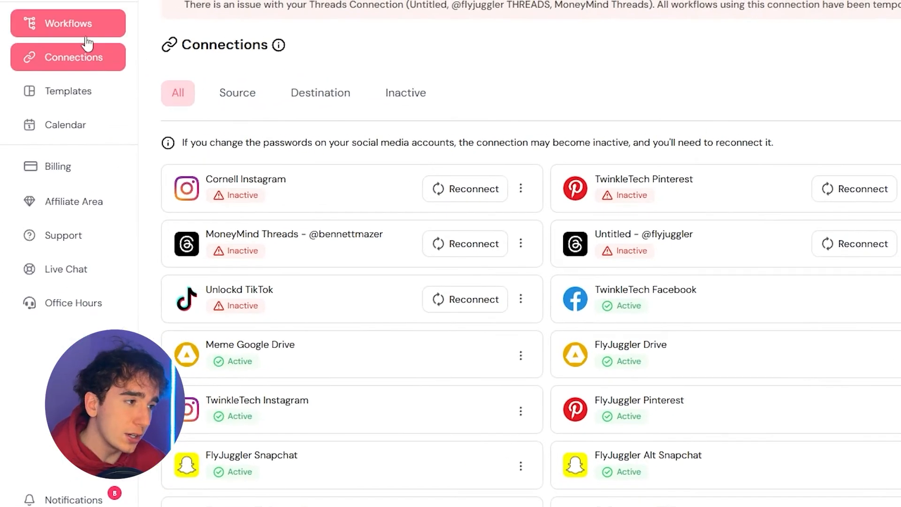
{"action": "left_click", "coordinate": [58, 28]}
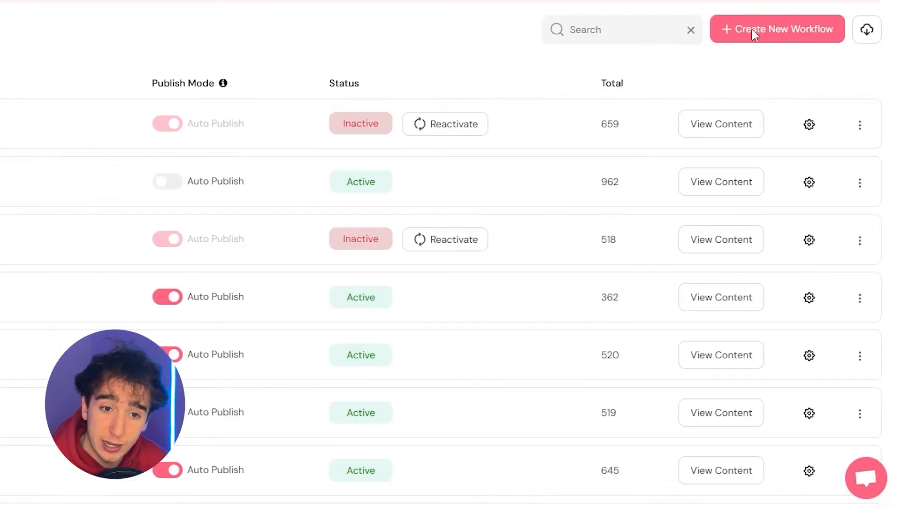
- Create the FlyJuggler TikTok -> YouTube workflow with TikTok as source and Upload Video as action
{"action": "left_click", "coordinate": [752, 29]}
{"action": "type", "text": "FlyJuggler TikTok -> YouTube"}
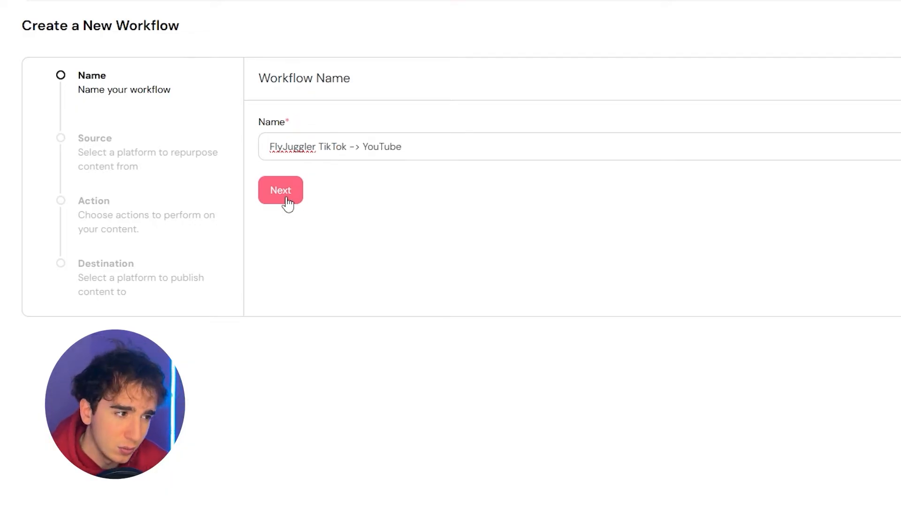
{"action": "left_click", "coordinate": [287, 201]}
{"action": "left_click", "coordinate": [338, 148]}
{"action": "left_click", "coordinate": [328, 202]}
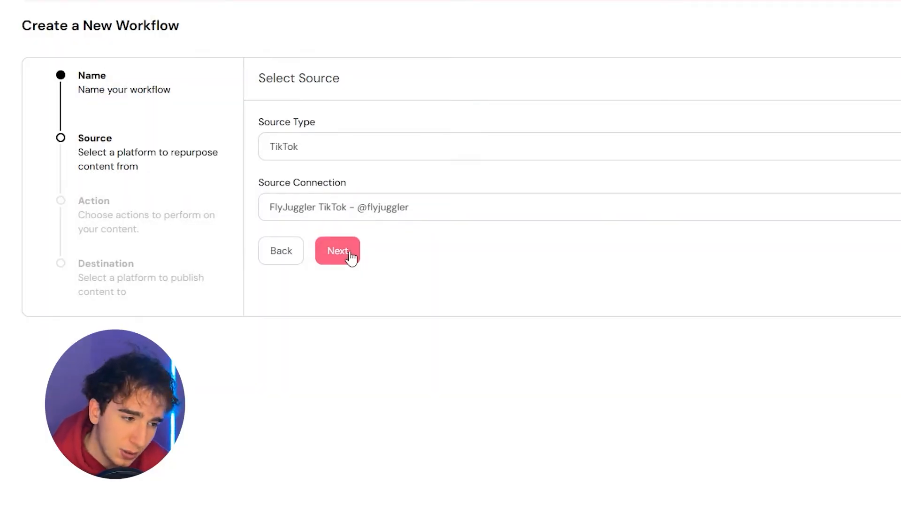
{"action": "left_click", "coordinate": [351, 258]}
{"action": "left_click", "coordinate": [378, 116]}
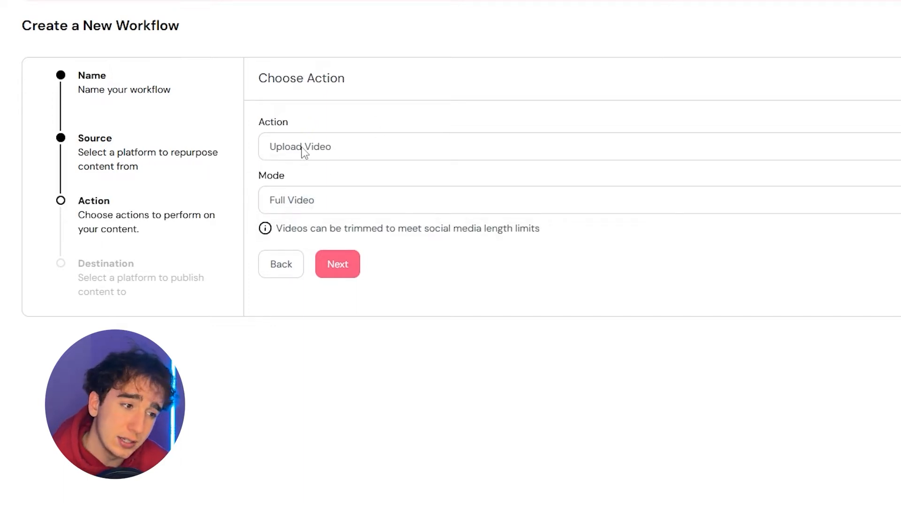
{"action": "left_click", "coordinate": [333, 136]}
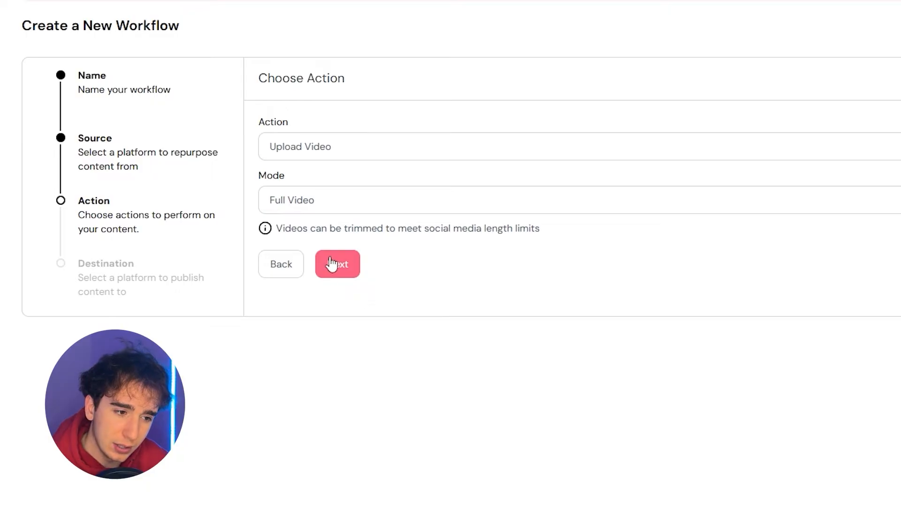
- Set FlyJuggler YouTube main channel without playlist as destination, Shorts video type, and finish
{"action": "left_click", "coordinate": [337, 264]}
{"action": "left_click", "coordinate": [380, 147]}
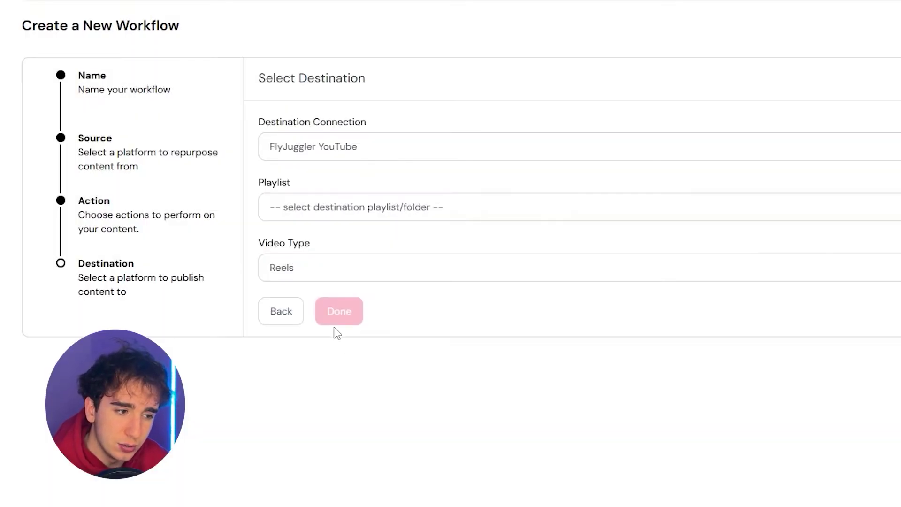
{"action": "left_click", "coordinate": [305, 209]}
{"action": "left_click", "coordinate": [317, 270]}
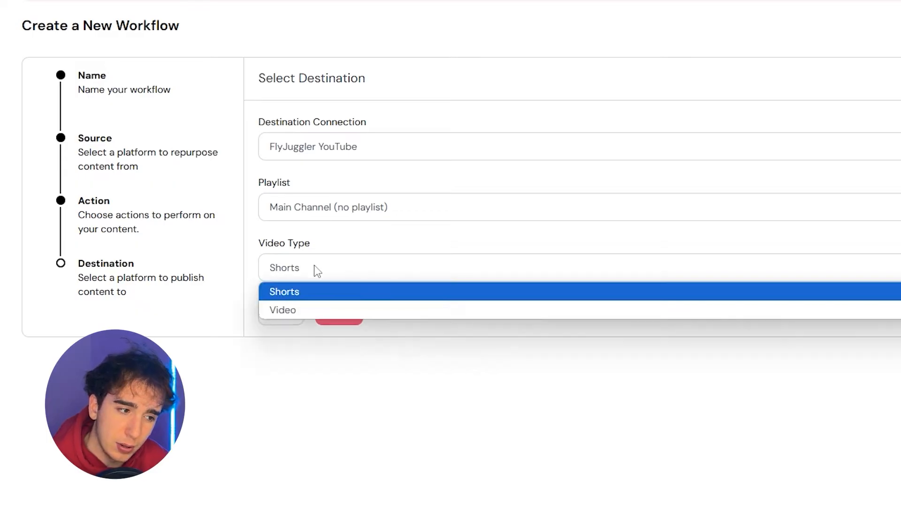
{"action": "left_click", "coordinate": [328, 291]}
{"action": "left_click", "coordinate": [342, 316]}
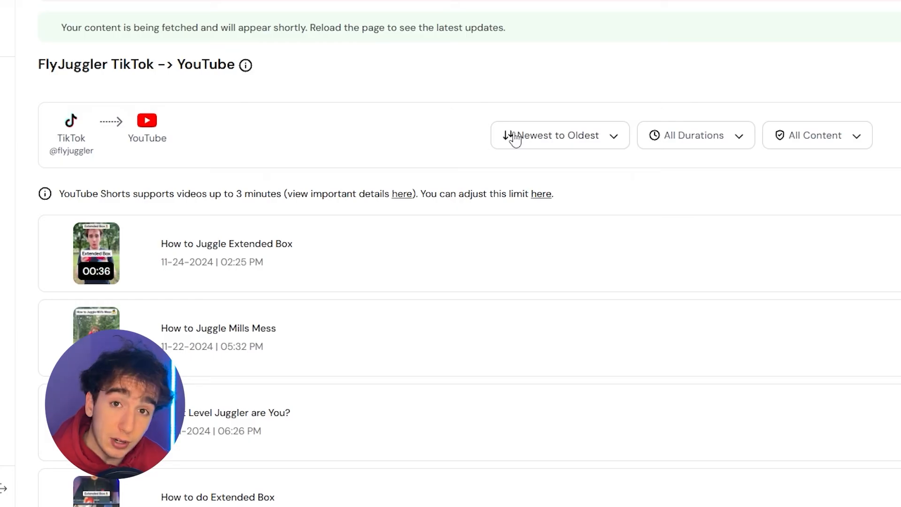
{"action": "scroll", "coordinate": [514, 138], "scroll_direction": "down", "scroll_amount": 5}
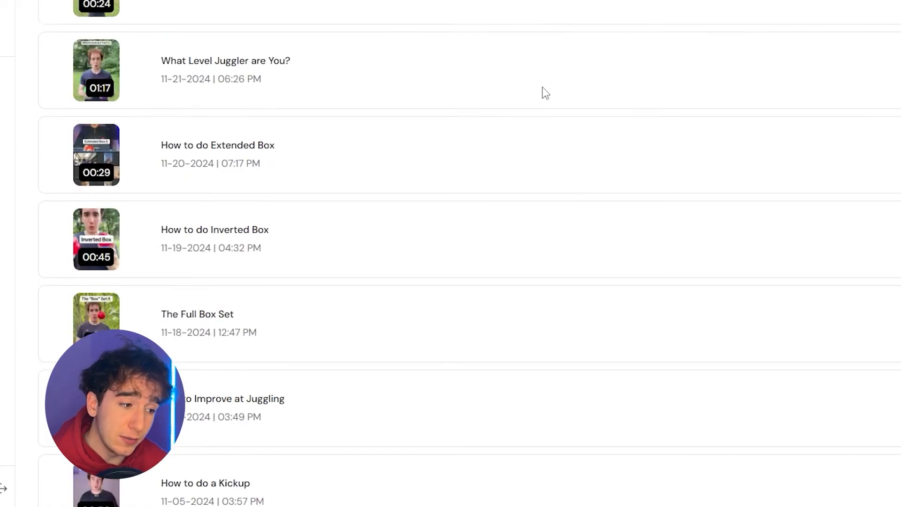
{"action": "scroll", "coordinate": [543, 92], "scroll_direction": "down", "scroll_amount": 5}
{"action": "left_click_drag", "start_coordinate": [487, 440], "coordinate": [199, 183]}
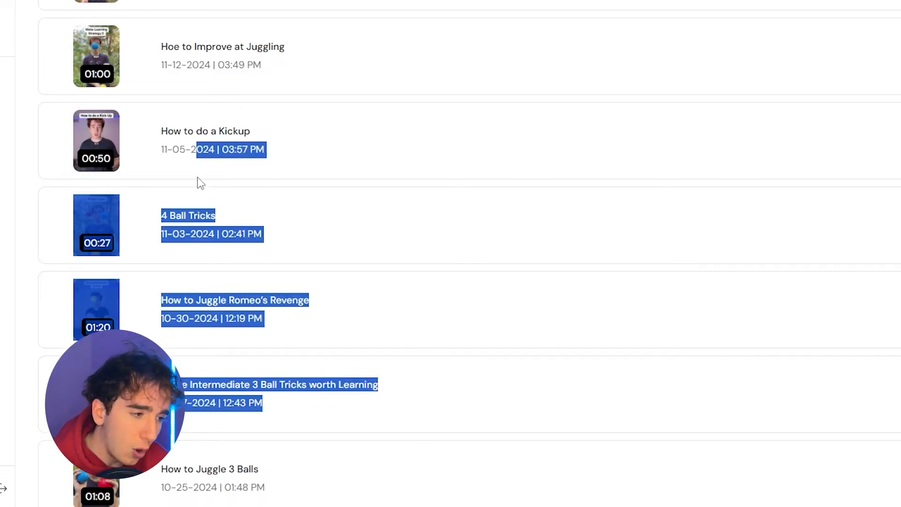
{"action": "scroll", "coordinate": [193, 184], "scroll_direction": "up", "scroll_amount": 8}
{"action": "scroll", "coordinate": [194, 261], "scroll_direction": "up", "scroll_amount": 3}
- Browse the fetched video list and turn on the Auto Publish toggle for this workflow
{"action": "left_click_drag", "start_coordinate": [194, 262], "coordinate": [162, 244]}
{"action": "left_click", "coordinate": [164, 248]}
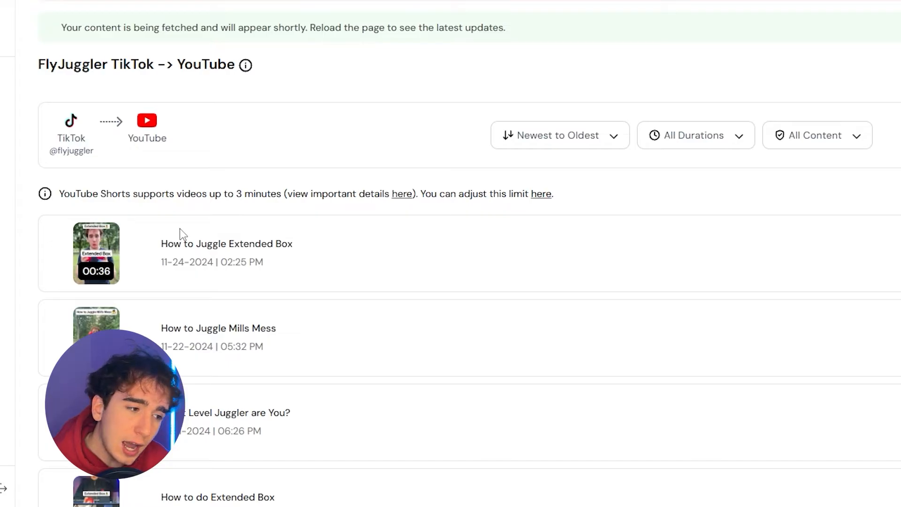
{"action": "scroll", "coordinate": [180, 234], "scroll_direction": "down", "scroll_amount": 2}
{"action": "left_click_drag", "start_coordinate": [175, 106], "coordinate": [359, 236]}
{"action": "scroll", "coordinate": [359, 240], "scroll_direction": "down", "scroll_amount": 4}
{"action": "scroll", "coordinate": [358, 253], "scroll_direction": "down", "scroll_amount": 6}
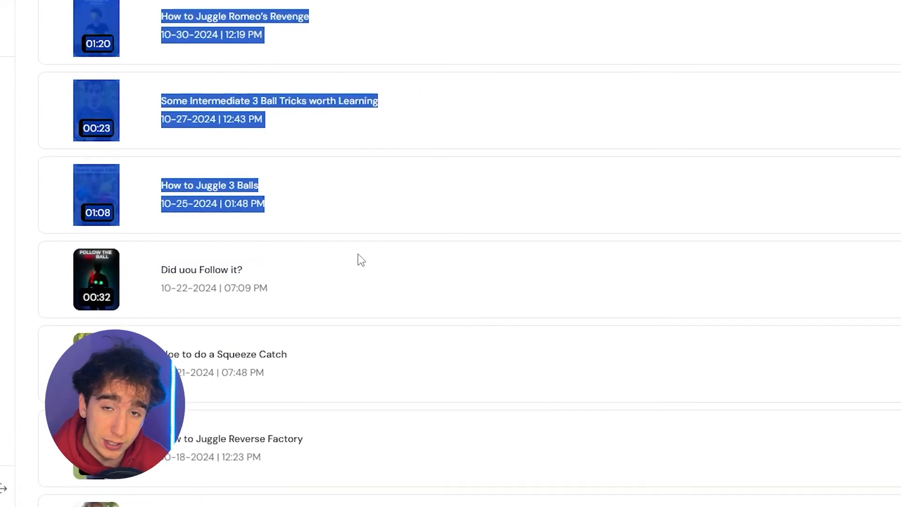
{"action": "scroll", "coordinate": [359, 259], "scroll_direction": "down", "scroll_amount": 5}
{"action": "left_click_drag", "start_coordinate": [373, 338], "coordinate": [455, 396]}
{"action": "left_click", "coordinate": [542, 372]}
{"action": "scroll", "coordinate": [783, 281], "scroll_direction": "up", "scroll_amount": 15}
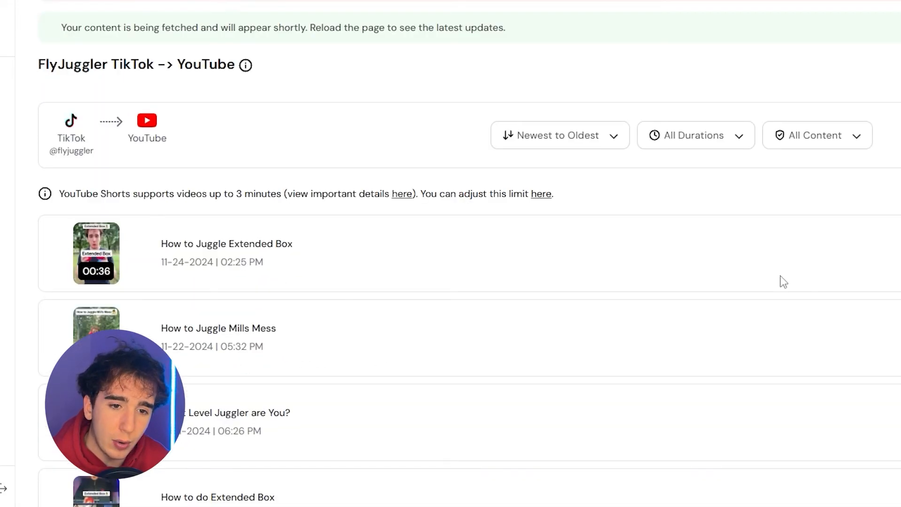
{"action": "left_click", "coordinate": [681, 137]}
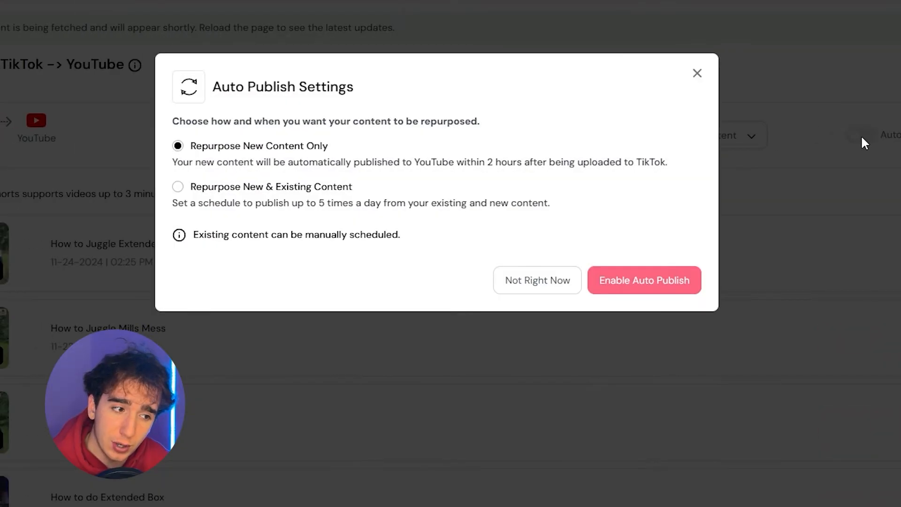
- Choose Repurpose New & Existing Content with existing content up to the 25 November 2024 cutoff
{"action": "left_click", "coordinate": [280, 199]}
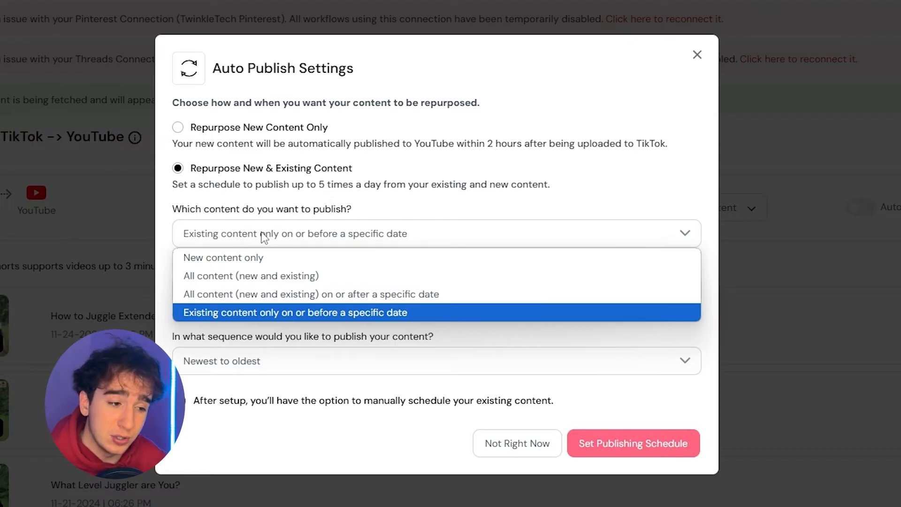
{"action": "left_click_drag", "start_coordinate": [334, 238], "coordinate": [358, 209]}
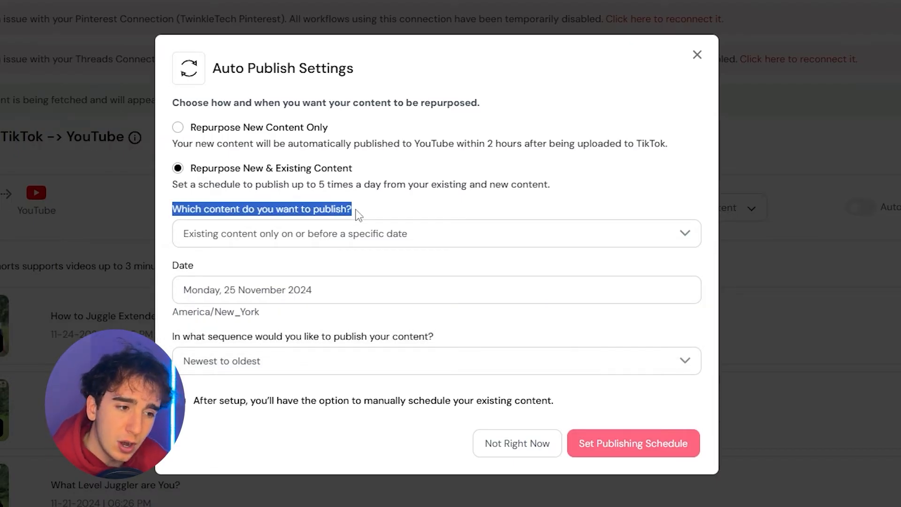
{"action": "left_click", "coordinate": [312, 236]}
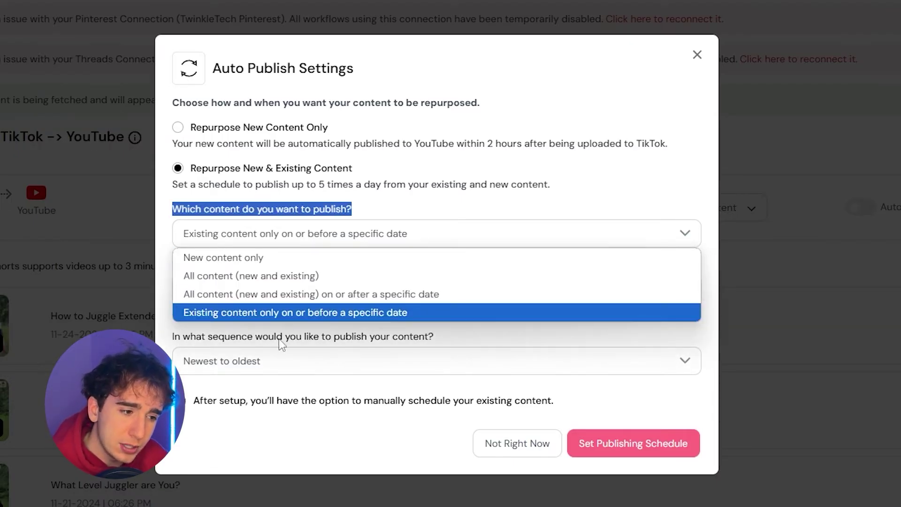
{"action": "left_click", "coordinate": [277, 315]}
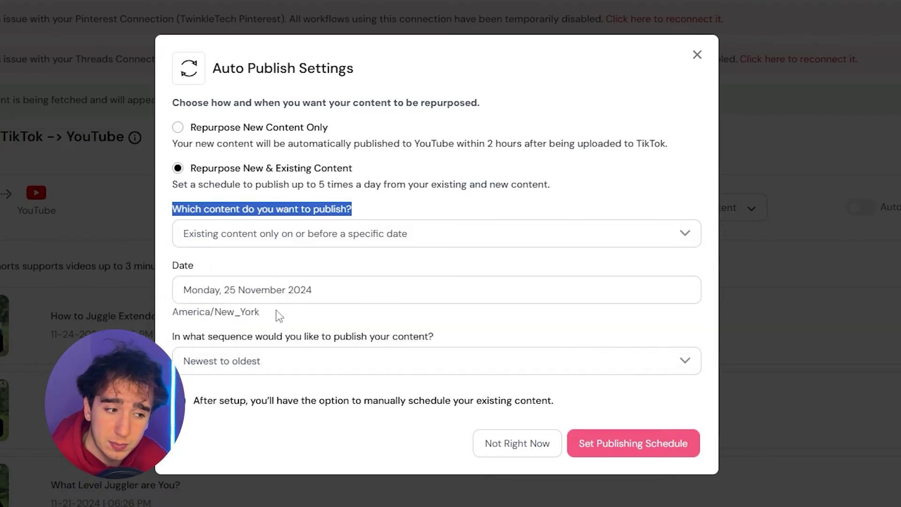
{"action": "left_click", "coordinate": [320, 289]}
{"action": "left_click", "coordinate": [288, 269]}
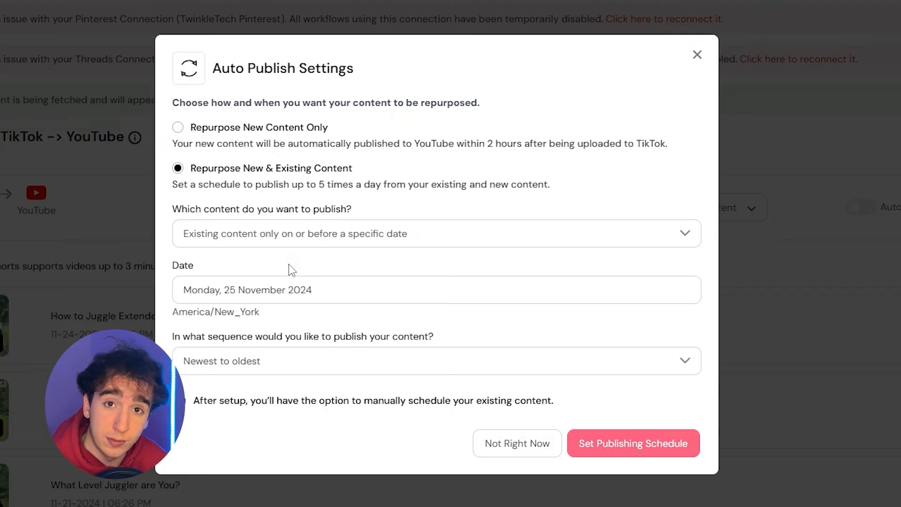
- Keep the Newest to oldest publishing order and continue to the publishing schedule
{"action": "left_click", "coordinate": [280, 361]}
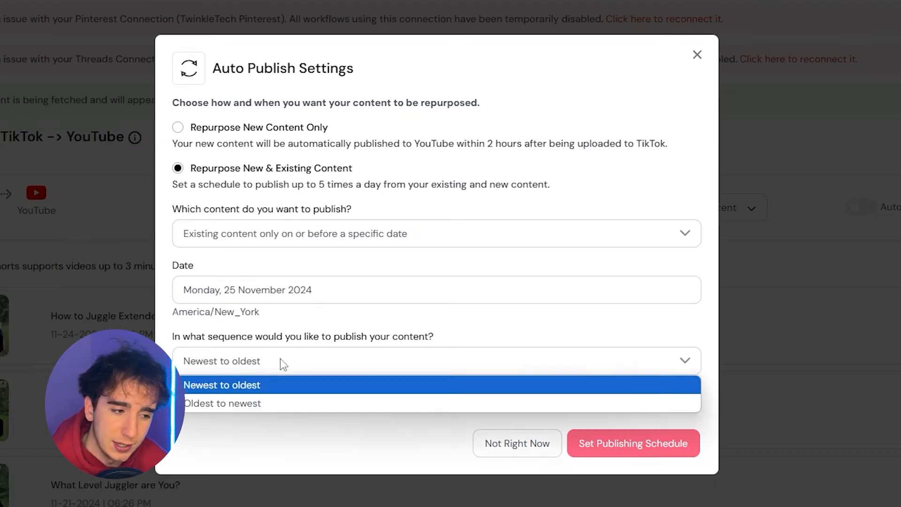
{"action": "mouse_move", "coordinate": [435, 337]}
{"action": "left_mouse_down"}
{"action": "mouse_move", "coordinate": [204, 337]}
{"action": "mouse_move", "coordinate": [177, 313]}
{"action": "mouse_move", "coordinate": [173, 337]}
{"action": "left_mouse_up"}
{"action": "left_click", "coordinate": [215, 366]}
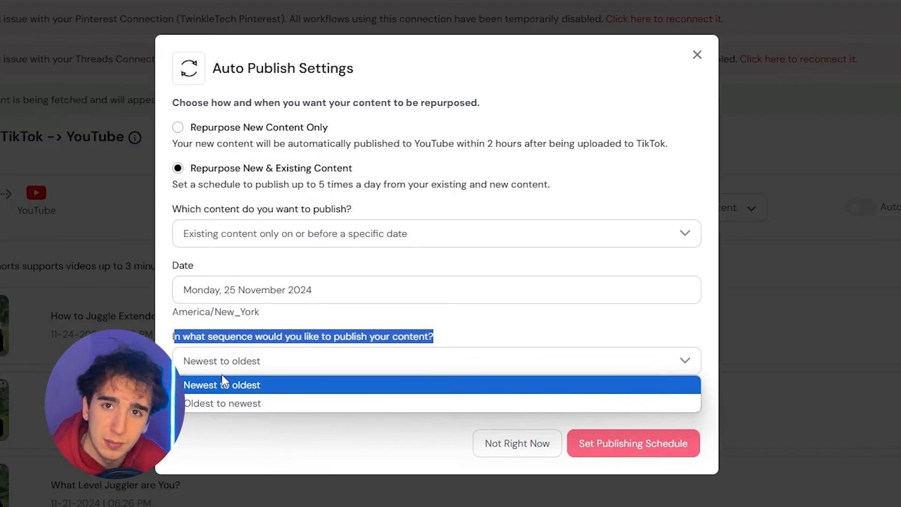
{"action": "left_click", "coordinate": [359, 335]}
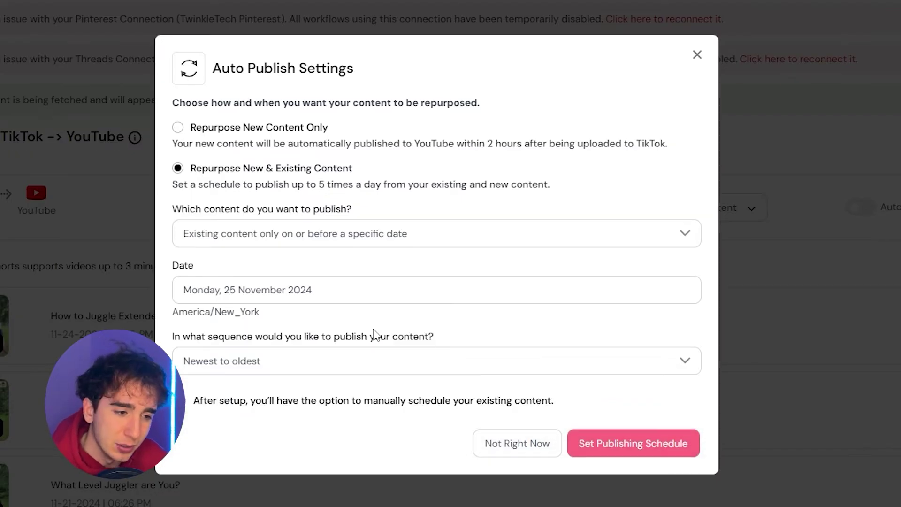
{"action": "left_click", "coordinate": [622, 440]}
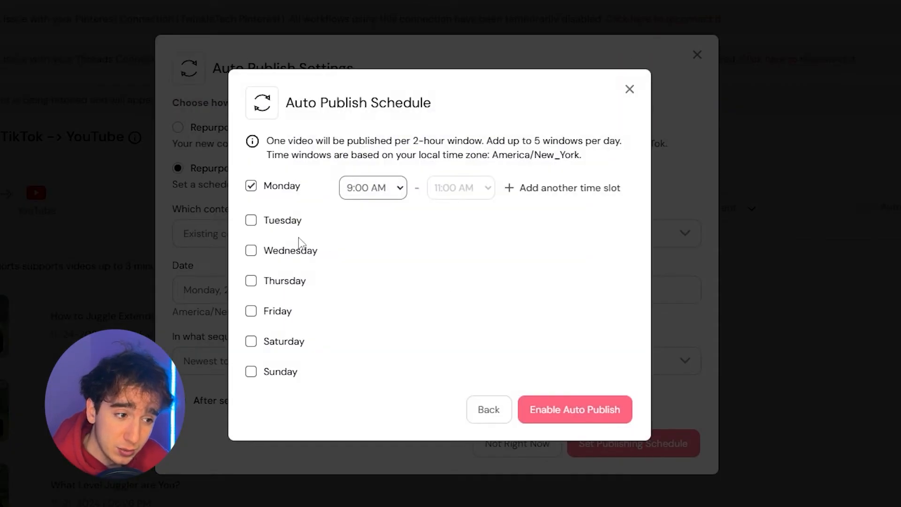
- Add Tuesday, Wednesday and Thursday to publishing days and 12:00 PM/3:00 PM slots on Monday and Tuesday
{"action": "left_click", "coordinate": [250, 220]}
{"action": "left_click", "coordinate": [252, 251]}
{"action": "left_click", "coordinate": [268, 289]}
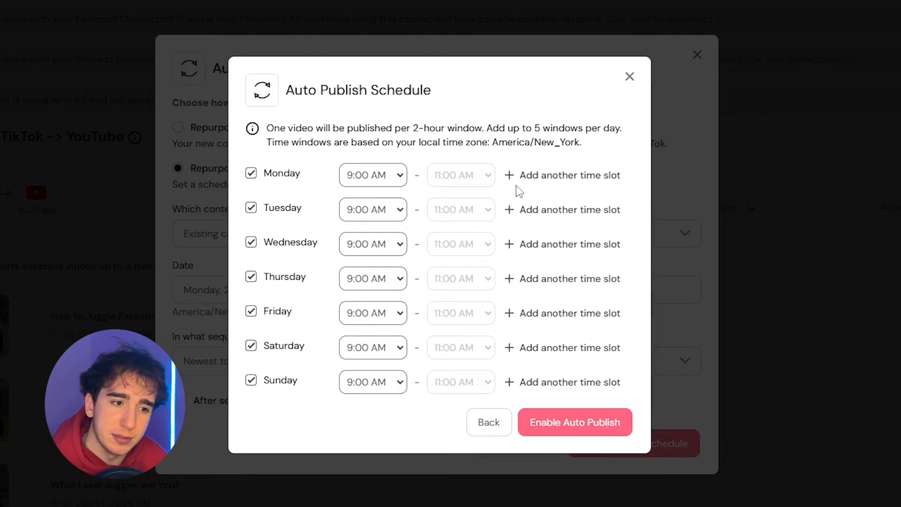
{"action": "left_click", "coordinate": [512, 180]}
{"action": "left_click", "coordinate": [416, 188]}
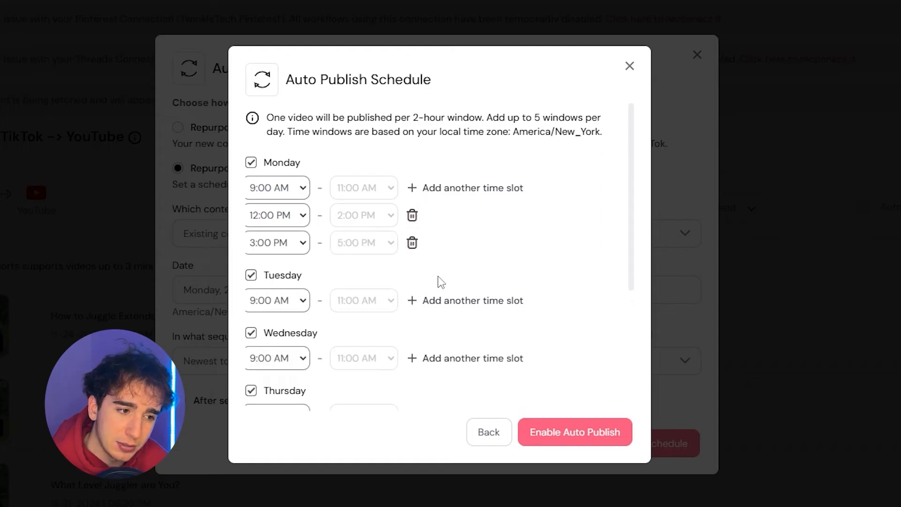
{"action": "left_click", "coordinate": [427, 303]}
{"action": "scroll", "coordinate": [388, 272], "scroll_direction": "down", "scroll_amount": 2}
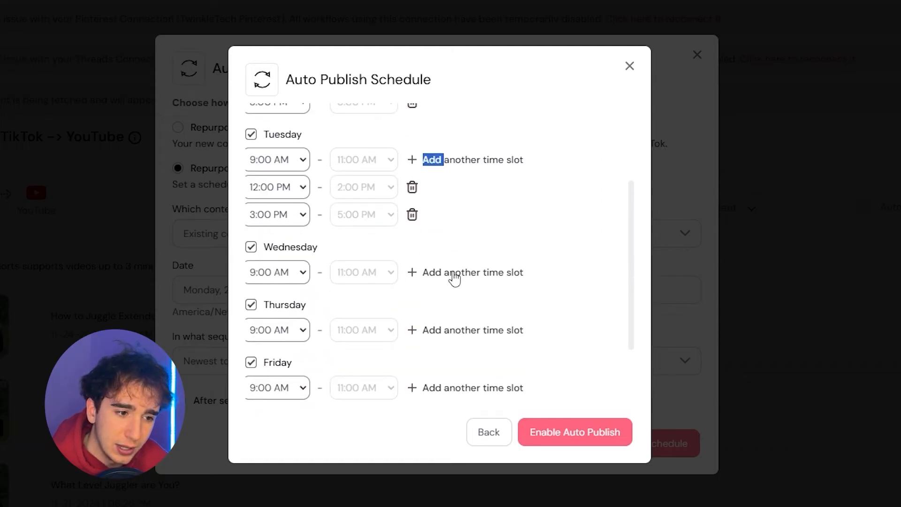
- Add 12:00 PM and 3:00 PM slots for Wednesday through Sunday, giving every day three slots
{"action": "double_click", "coordinate": [452, 272]}
{"action": "scroll", "coordinate": [423, 261], "scroll_direction": "down", "scroll_amount": 2}
{"action": "double_click", "coordinate": [414, 243]}
{"action": "scroll", "coordinate": [422, 268], "scroll_direction": "down", "scroll_amount": 1}
{"action": "double_click", "coordinate": [427, 275]}
{"action": "scroll", "coordinate": [427, 278], "scroll_direction": "down", "scroll_amount": 1}
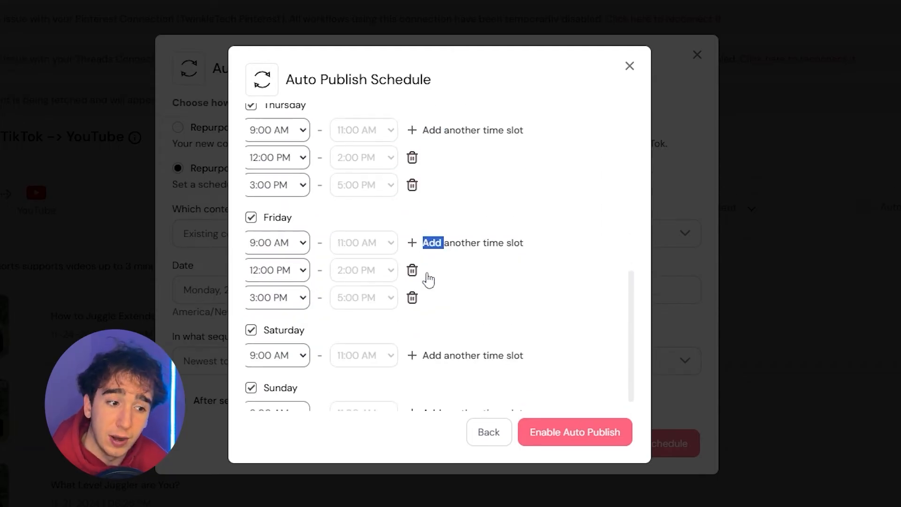
{"action": "double_click", "coordinate": [432, 333]}
{"action": "scroll", "coordinate": [430, 367], "scroll_direction": "down", "scroll_amount": 2}
{"action": "double_click", "coordinate": [428, 390]}
{"action": "scroll", "coordinate": [549, 303], "scroll_direction": "down", "scroll_amount": 1}
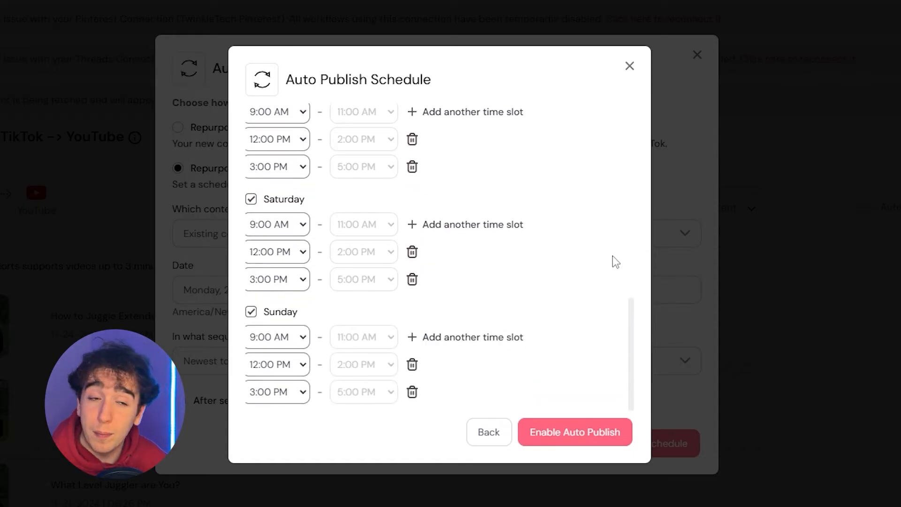
{"action": "scroll", "coordinate": [481, 336], "scroll_direction": "up", "scroll_amount": 1}
{"action": "scroll", "coordinate": [480, 337], "scroll_direction": "up", "scroll_amount": 10}
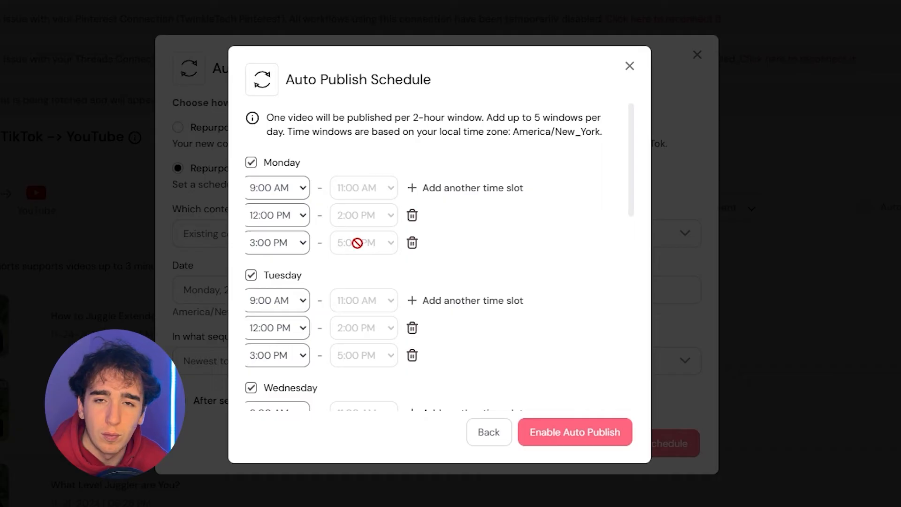
- Enable Auto Publish with this schedule and review the videos now marked Auto scheduled
{"action": "left_click", "coordinate": [557, 432]}
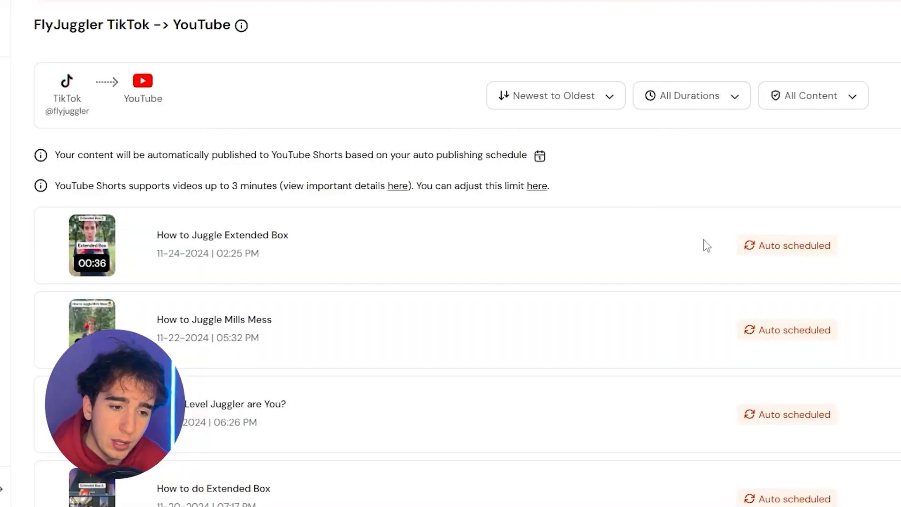
{"action": "scroll", "coordinate": [894, 272], "scroll_direction": "down", "scroll_amount": 3}
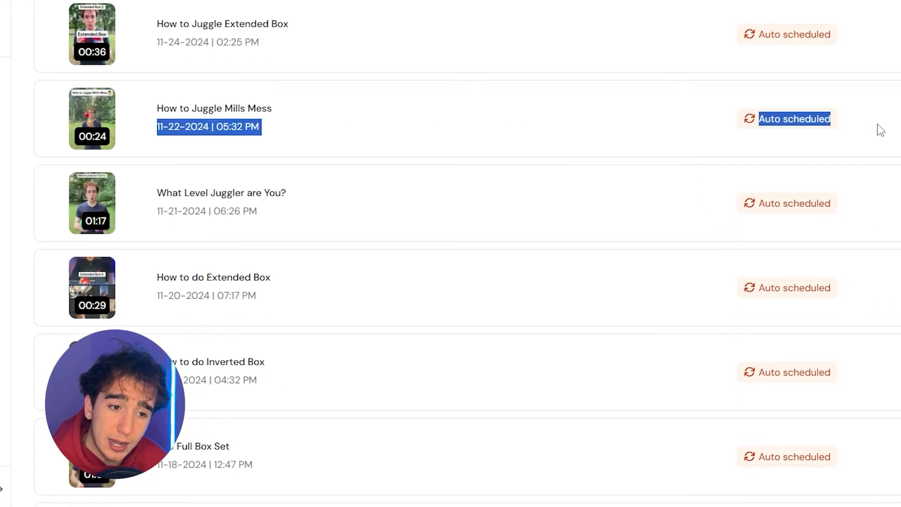
{"action": "left_click", "coordinate": [848, 279]}
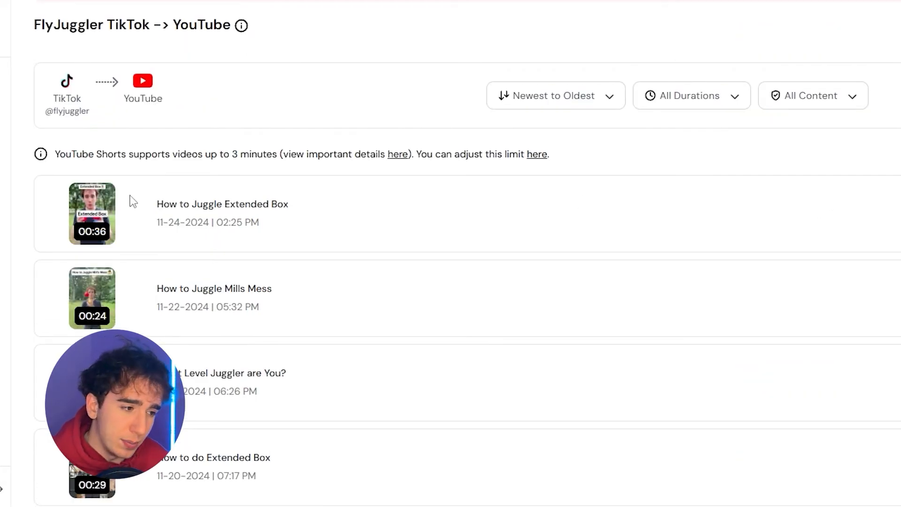
{"action": "left_click_drag", "start_coordinate": [128, 202], "coordinate": [545, 422]}
{"action": "scroll", "coordinate": [545, 423], "scroll_direction": "down", "scroll_amount": 1}
- Turn Auto Publish on again with Repurpose New Content Only and confirm enabling it
{"action": "left_click", "coordinate": [551, 420]}
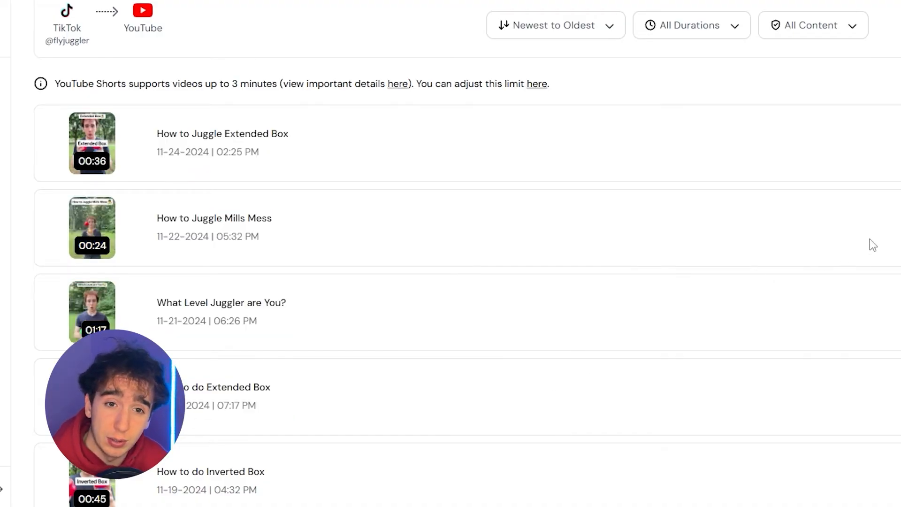
{"action": "scroll", "coordinate": [873, 244], "scroll_direction": "up", "scroll_amount": 3}
{"action": "left_click", "coordinate": [873, 157]}
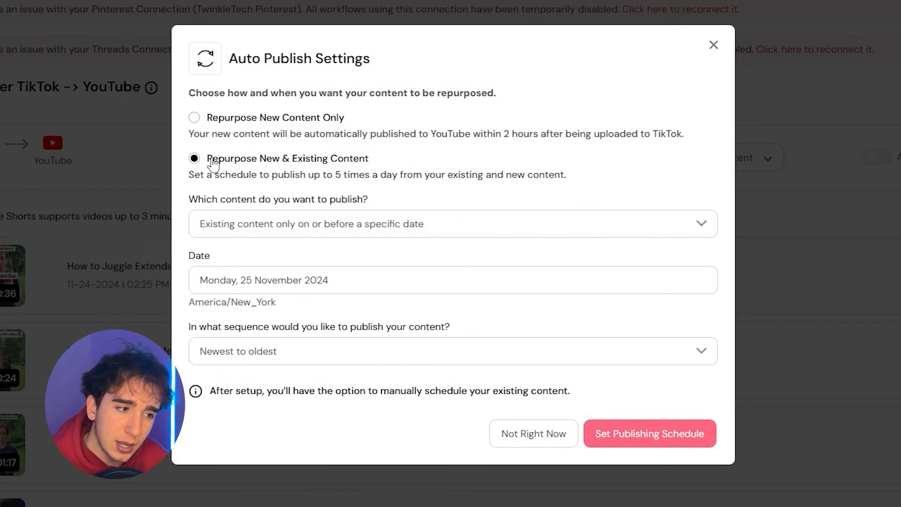
{"action": "left_click", "coordinate": [195, 117]}
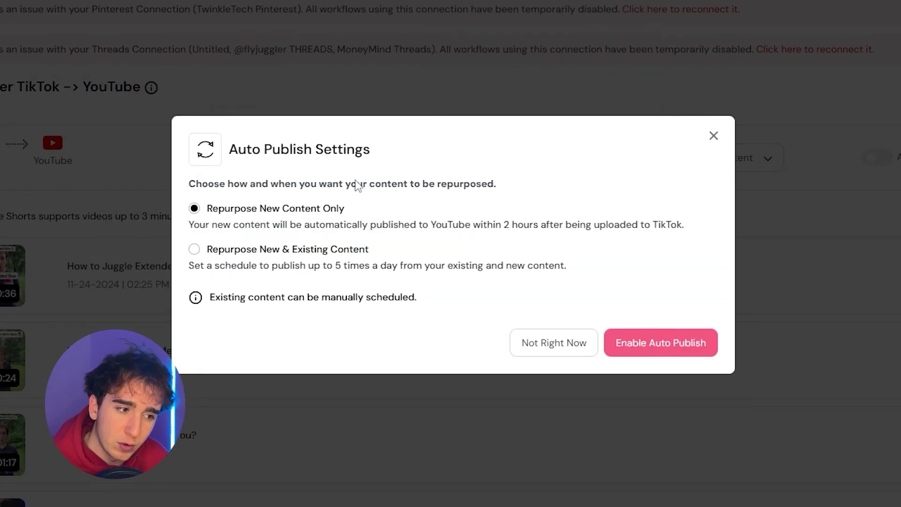
{"action": "left_click", "coordinate": [668, 355]}
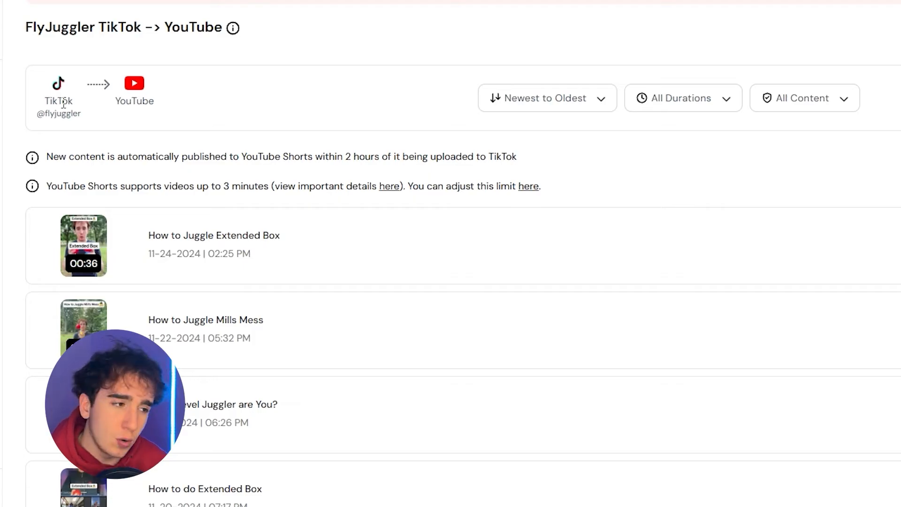
- In the workflow settings, try excluding videos with #tiktok, then clear the hashtag exclusion entirely
{"action": "left_click_drag", "start_coordinate": [47, 102], "coordinate": [96, 106]}
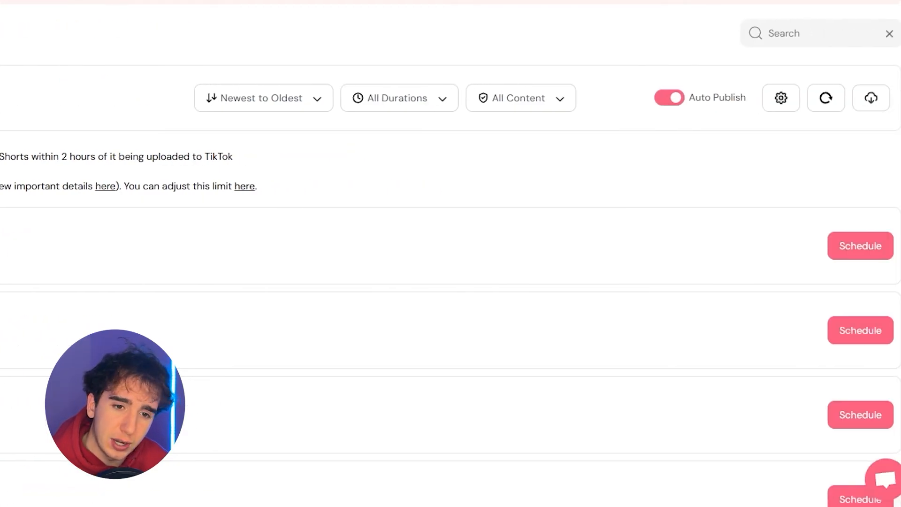
{"action": "left_click", "coordinate": [768, 100]}
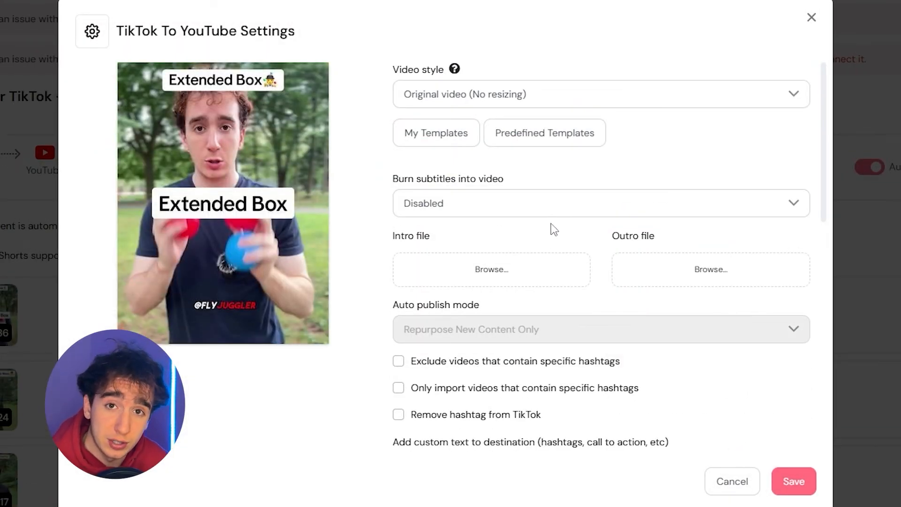
{"action": "scroll", "coordinate": [521, 236], "scroll_direction": "down", "scroll_amount": 3}
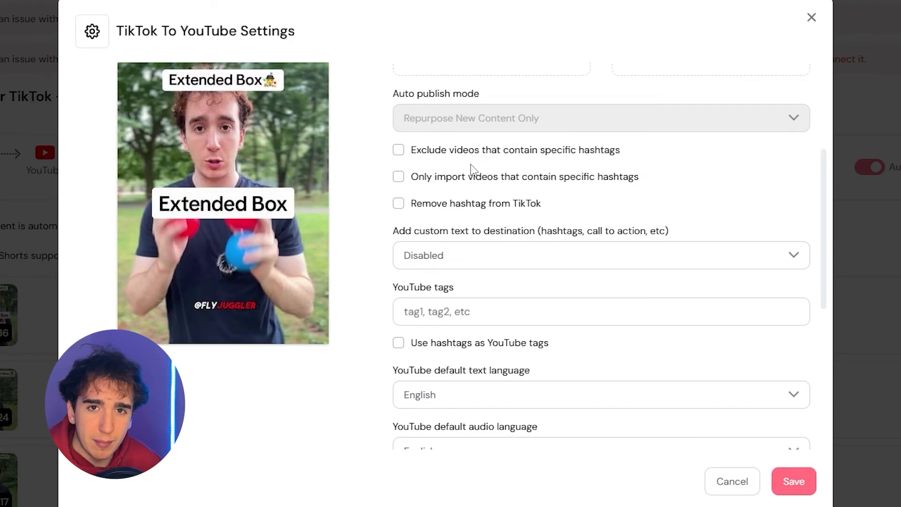
{"action": "left_click", "coordinate": [409, 157]}
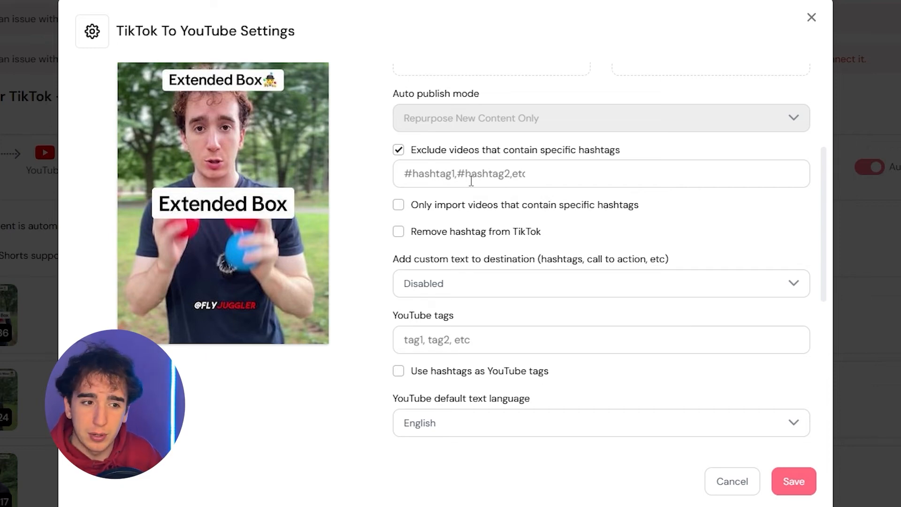
{"action": "left_click", "coordinate": [471, 181]}
{"action": "type", "text": "#tik"}
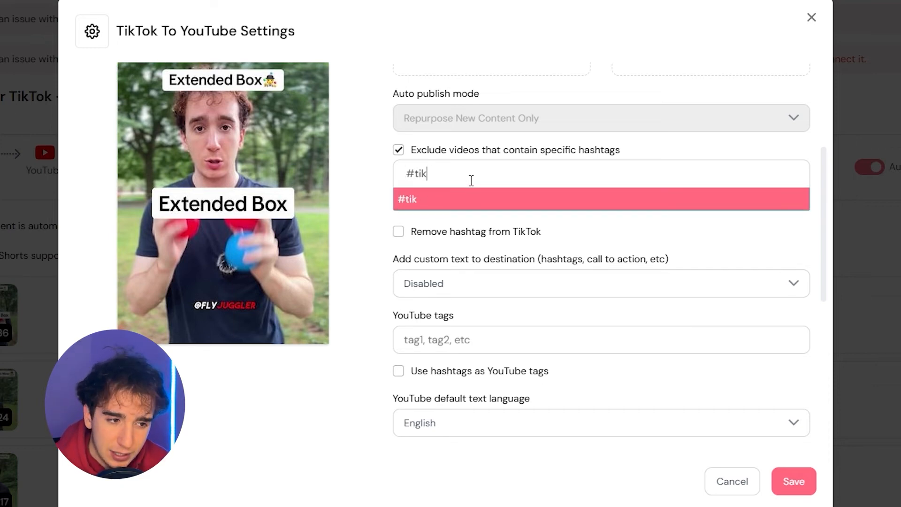
{"action": "type", "text": "tok"}
{"action": "key", "text": "Return"}
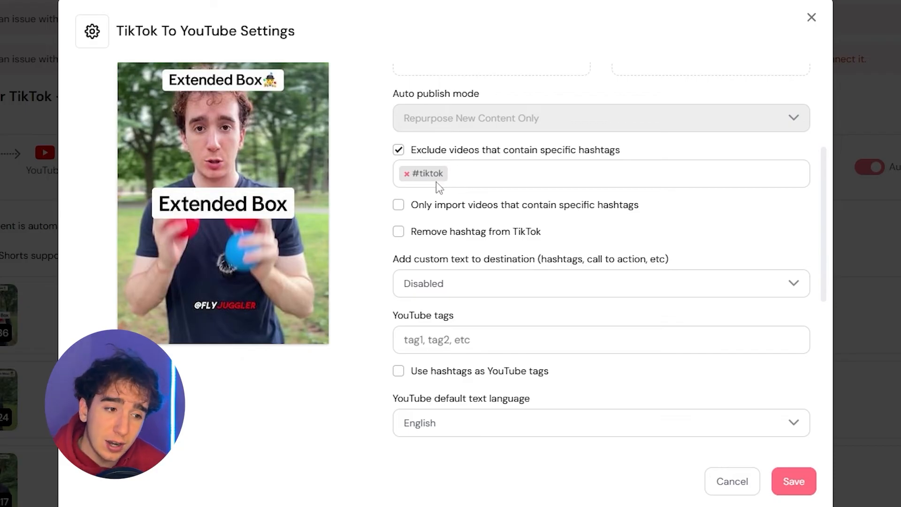
{"action": "left_click", "coordinate": [438, 185]}
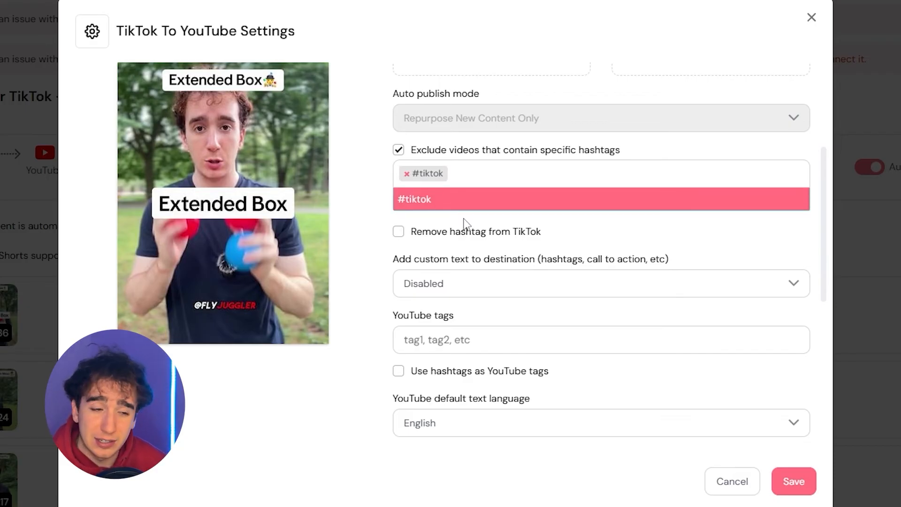
{"action": "left_click", "coordinate": [460, 204]}
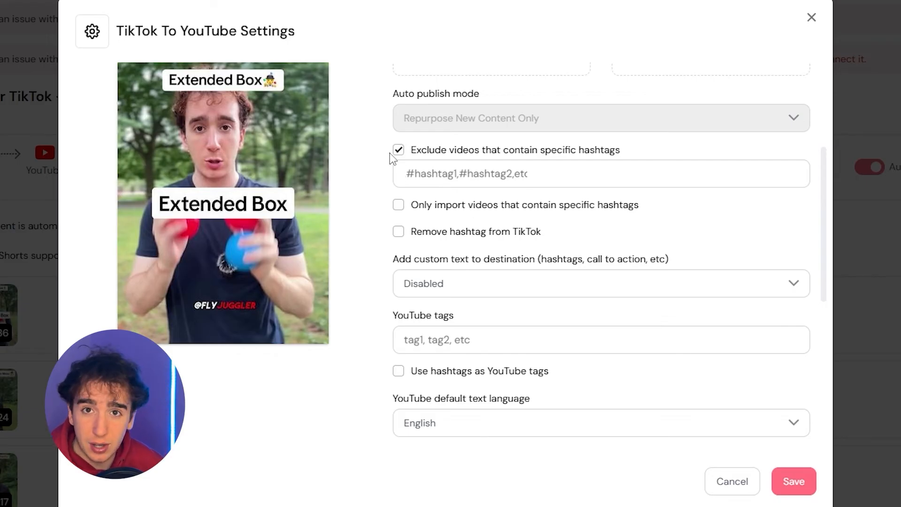
{"action": "left_click", "coordinate": [398, 151]}
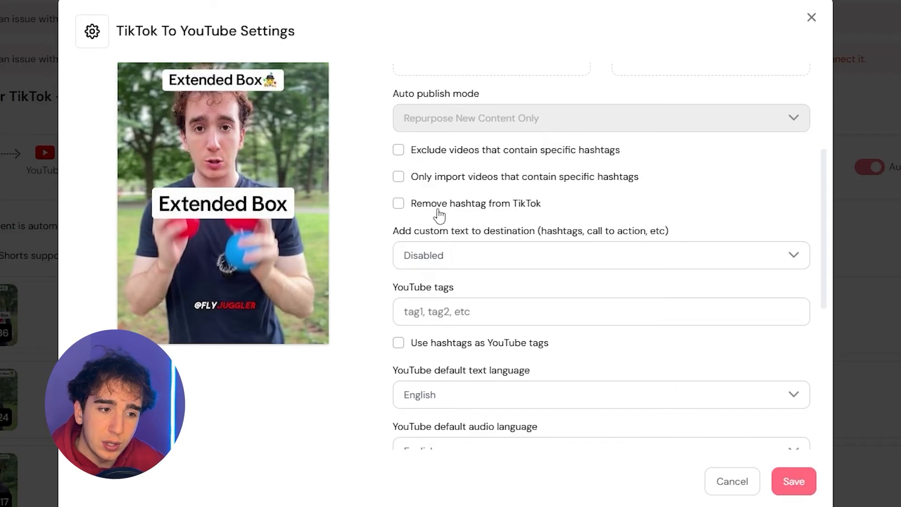
- Enable 'Remove hashtag from TikTok' with #shorts as the replacement hashtag
{"action": "left_click", "coordinate": [438, 207]}
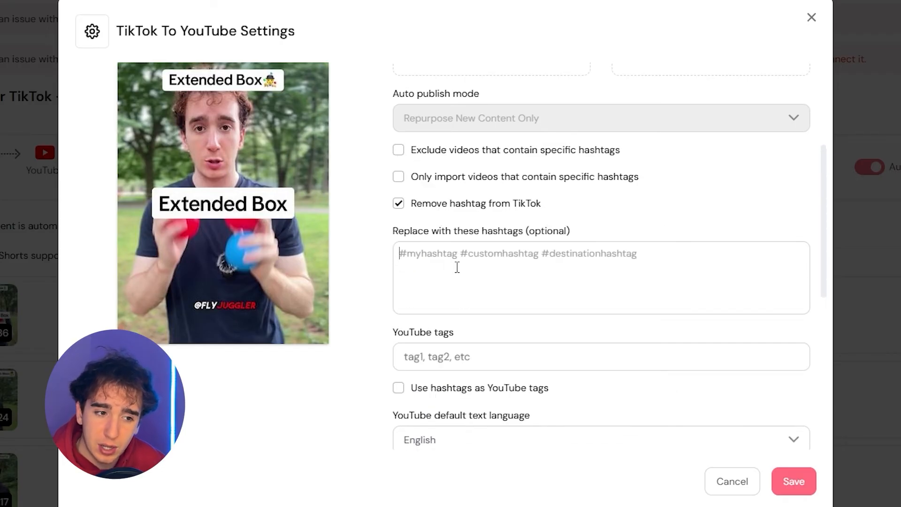
{"action": "type", "text": "#shorts"}
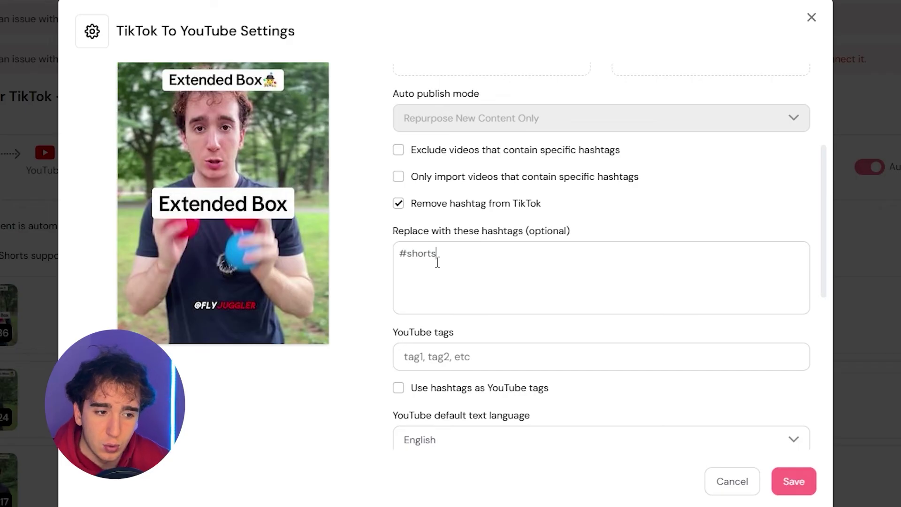
{"action": "key", "text": "ctrl+a"}
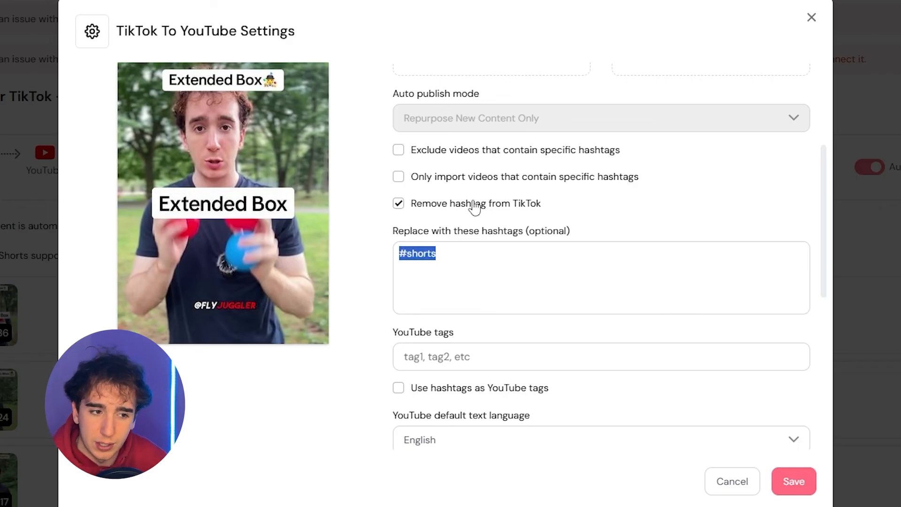
{"action": "scroll", "coordinate": [473, 205], "scroll_direction": "down", "scroll_amount": 5}
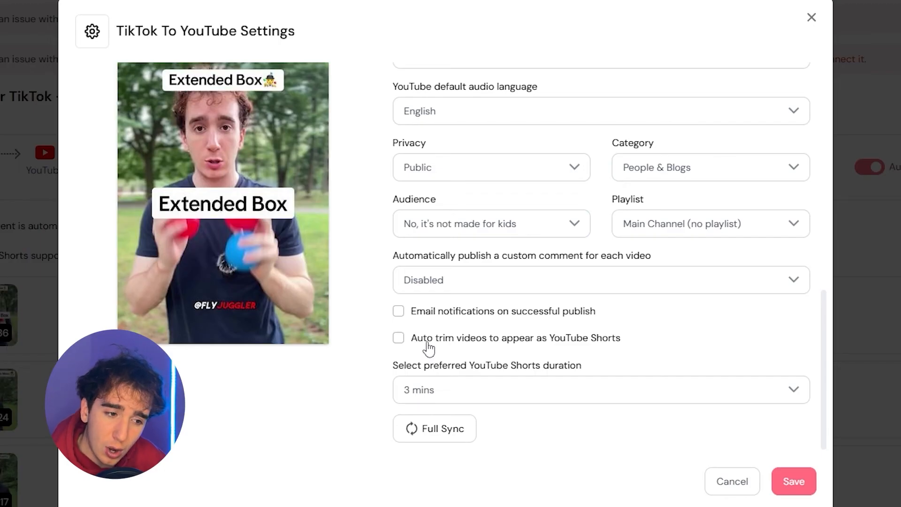
- Enable auto trim to YouTube Shorts with a preferred duration of 60 seconds
{"action": "left_click", "coordinate": [402, 340]}
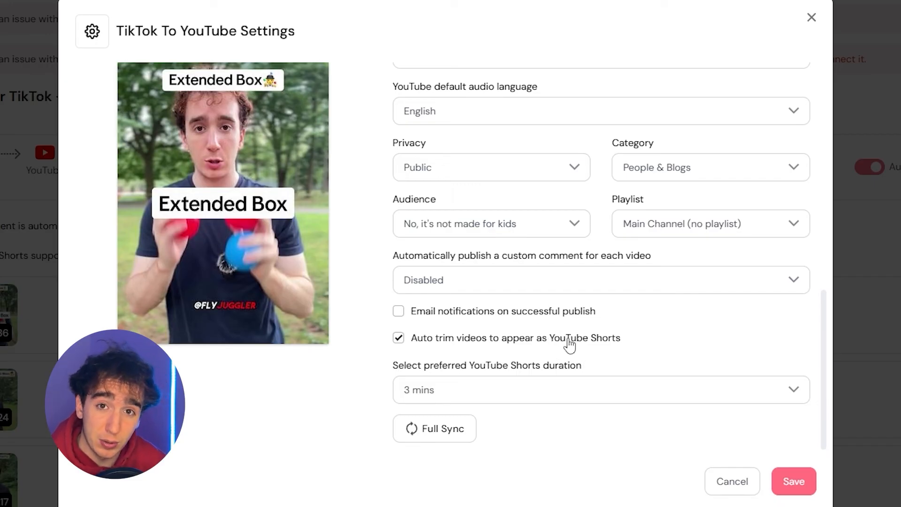
{"action": "left_click_drag", "start_coordinate": [404, 364], "coordinate": [396, 358]}
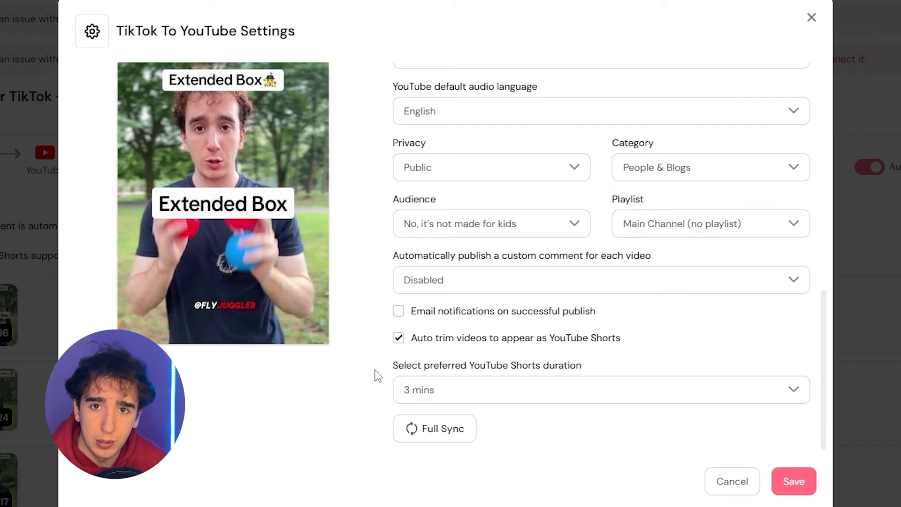
{"action": "left_click", "coordinate": [429, 387]}
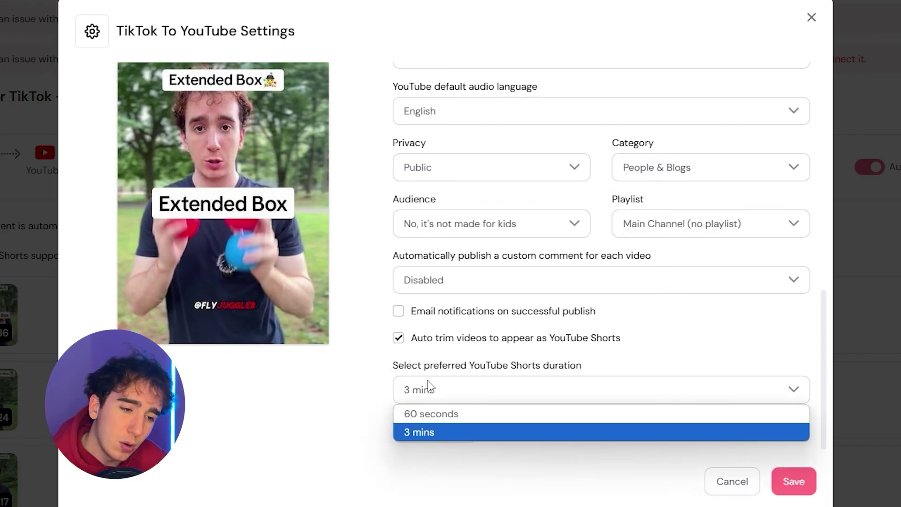
{"action": "left_click", "coordinate": [463, 433]}
{"action": "left_click", "coordinate": [448, 394]}
{"action": "left_click", "coordinate": [450, 414]}
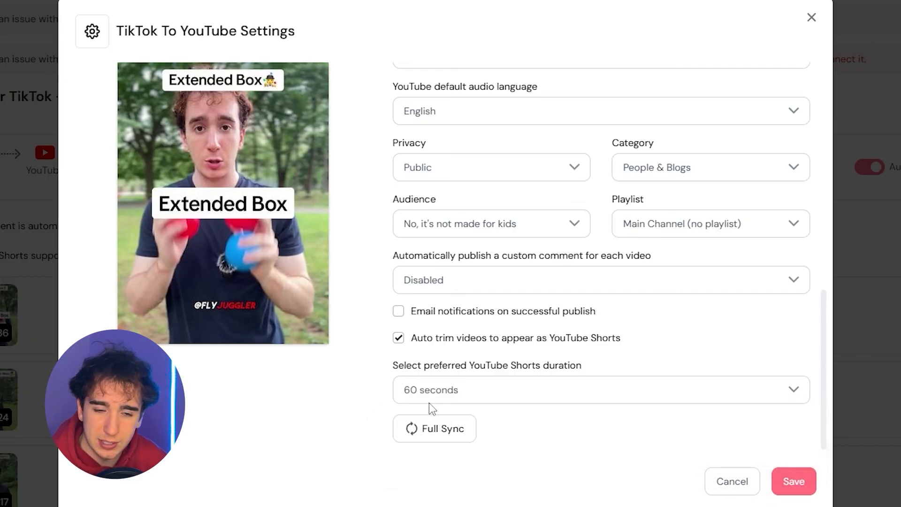